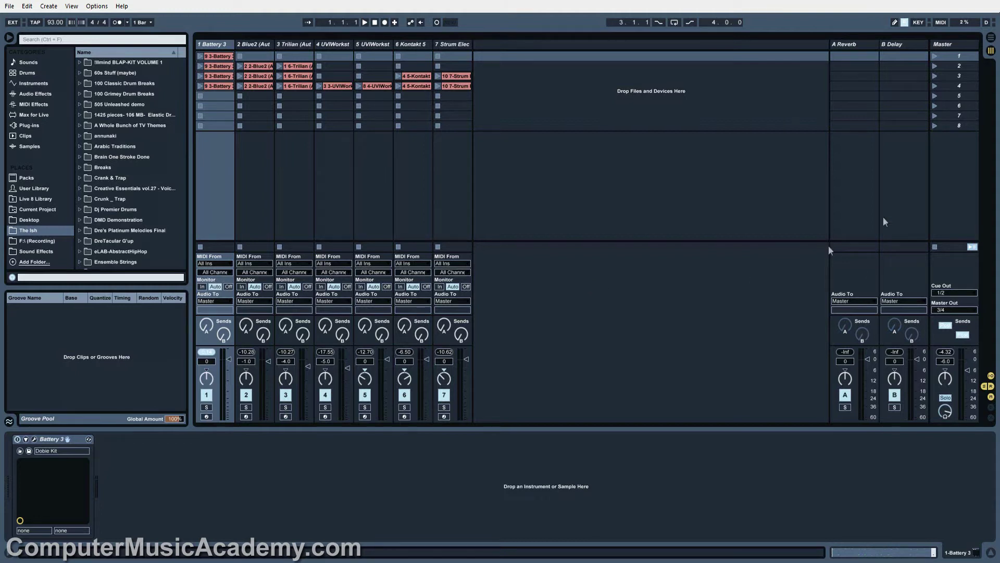
- Play scene 4 across all tracks, then stop all clips and return playback to the start
{"action": "left_click", "coordinate": [937, 86]}
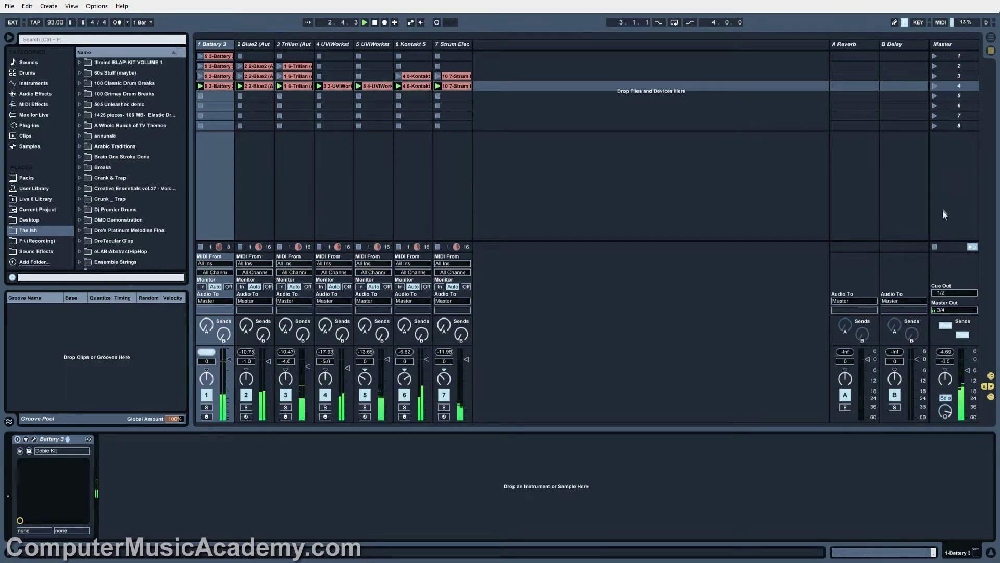
{"action": "left_click", "coordinate": [935, 247]}
{"action": "left_click", "coordinate": [375, 23]}
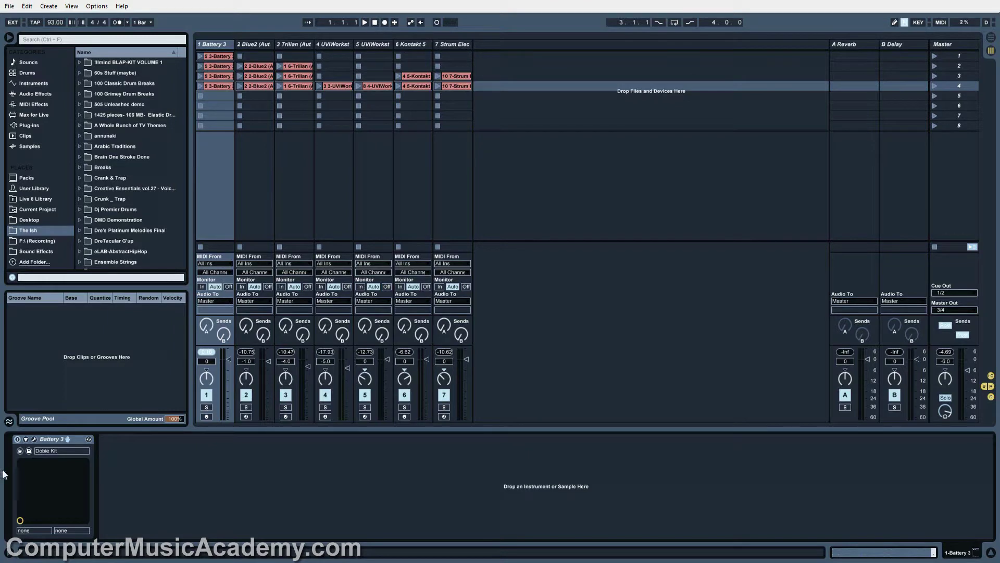
- Open and close the Battery, Blue2 and Trilian plugin windows on their tracks
{"action": "left_click", "coordinate": [34, 437]}
{"action": "left_click", "coordinate": [33, 437]}
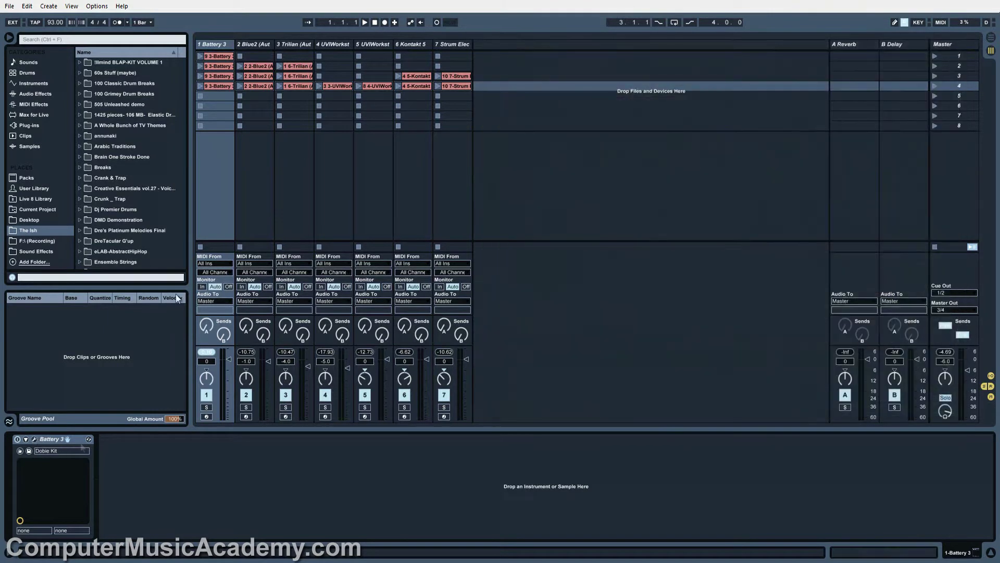
{"action": "left_click", "coordinate": [245, 45]}
{"action": "left_click", "coordinate": [33, 439]}
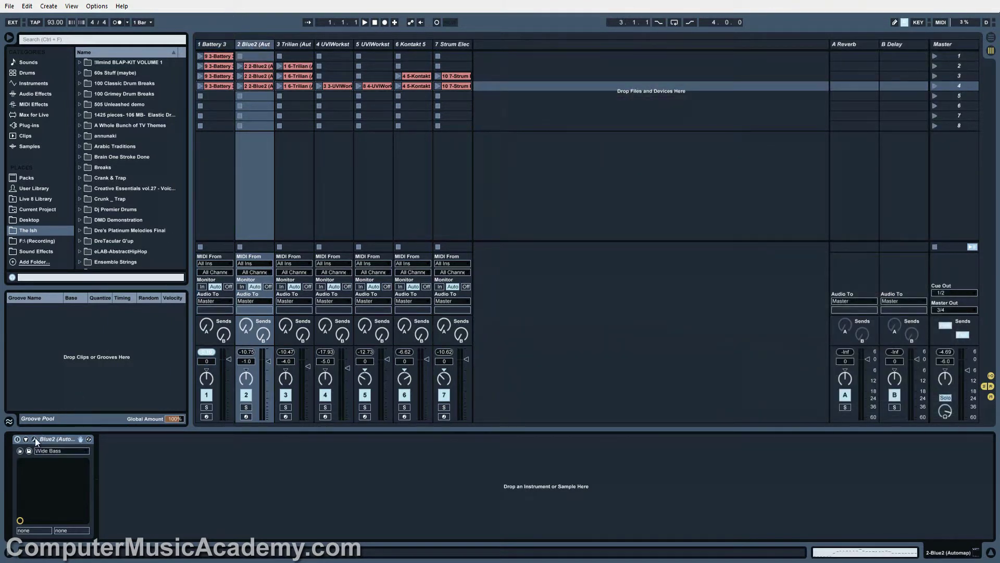
{"action": "left_click", "coordinate": [33, 439]}
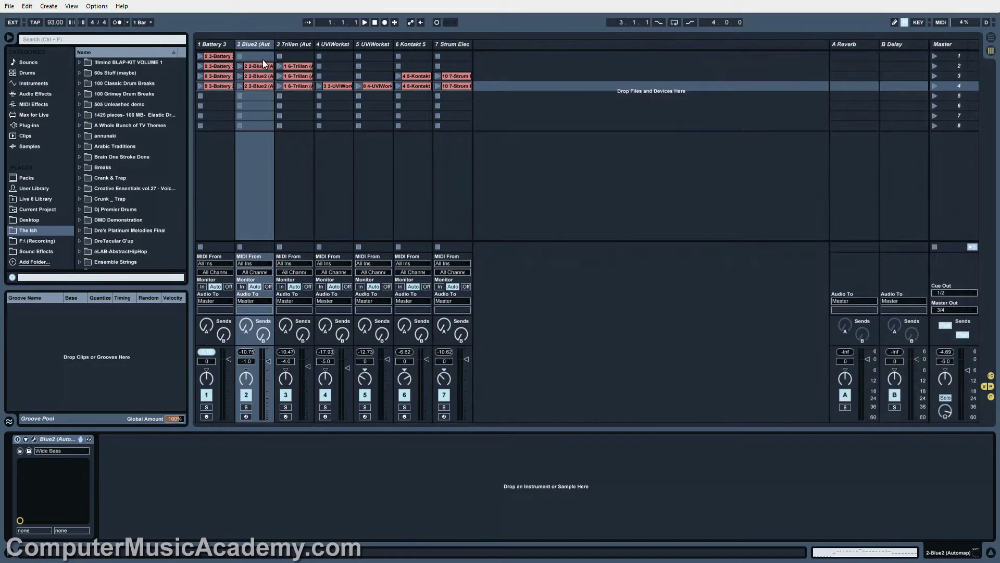
{"action": "left_click", "coordinate": [296, 43]}
{"action": "left_click", "coordinate": [34, 439]}
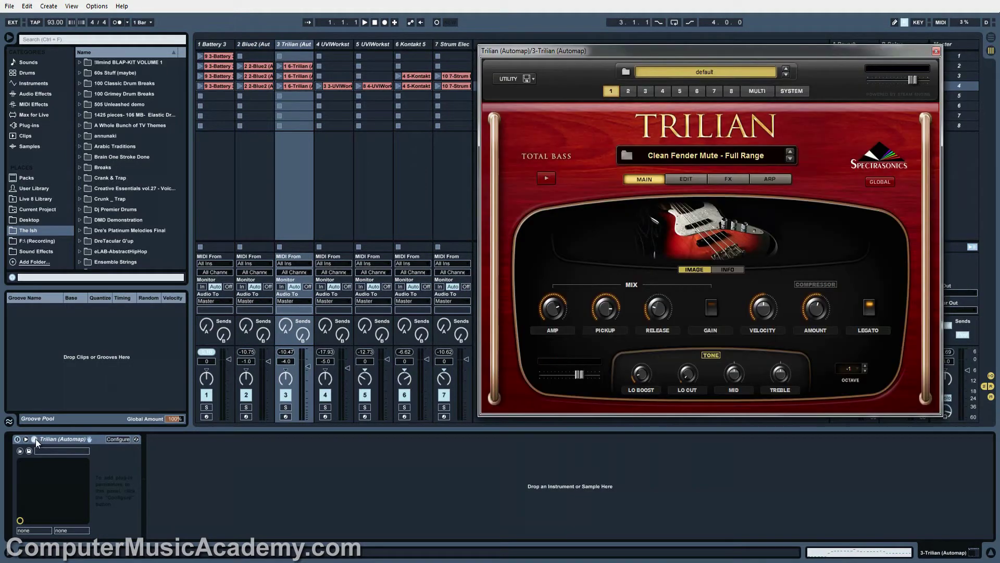
{"action": "left_click", "coordinate": [34, 439]}
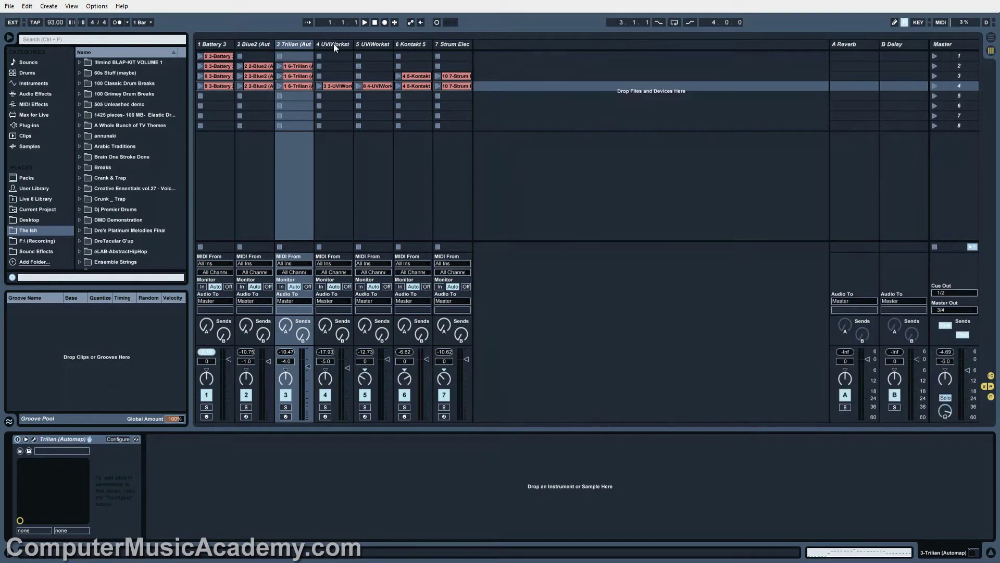
- Open and close the UVI Workstation, Kontakt 5 and Strum Electric plugin windows
{"action": "left_click", "coordinate": [334, 46]}
{"action": "left_click", "coordinate": [34, 439]}
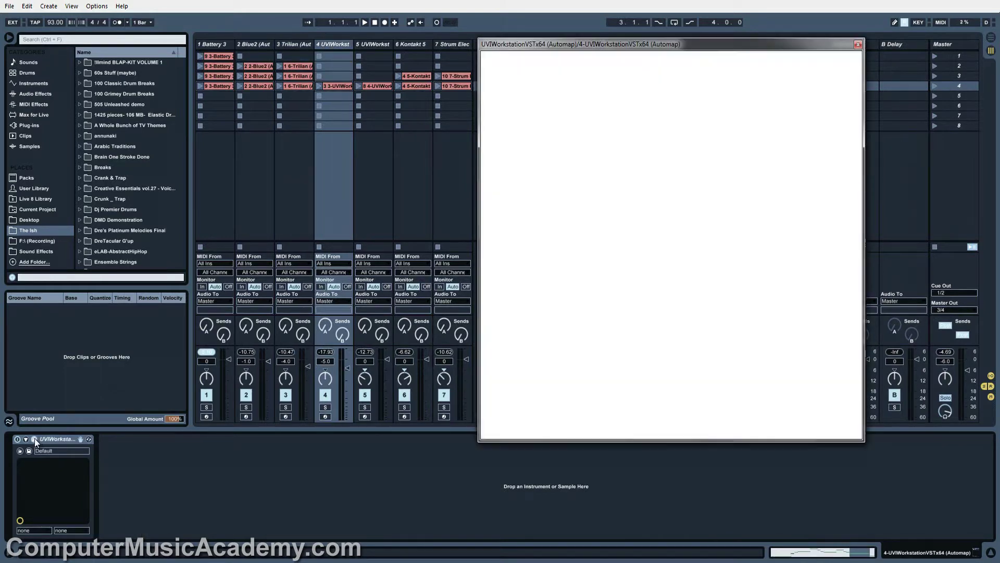
{"action": "left_click", "coordinate": [34, 438]}
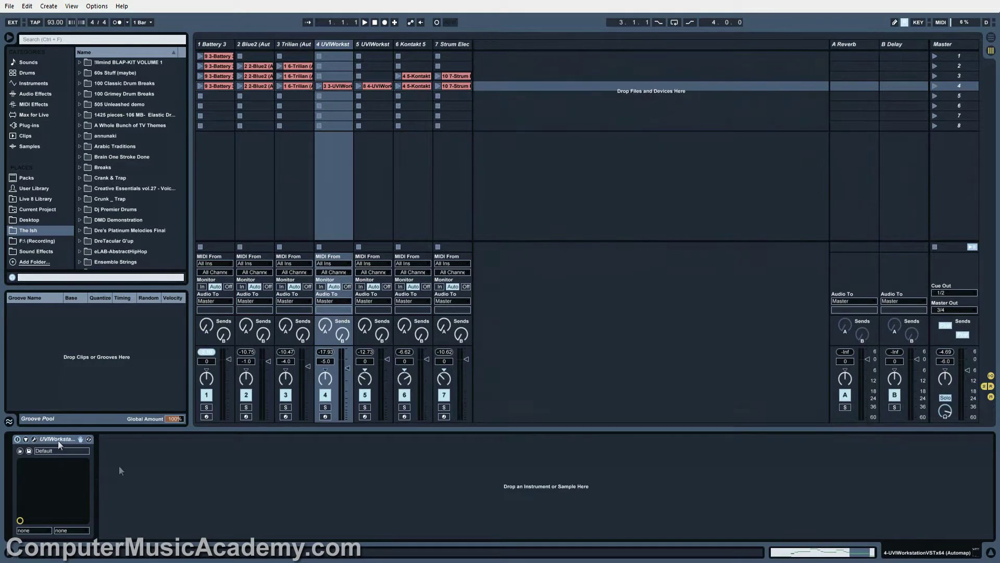
{"action": "left_click", "coordinate": [414, 44]}
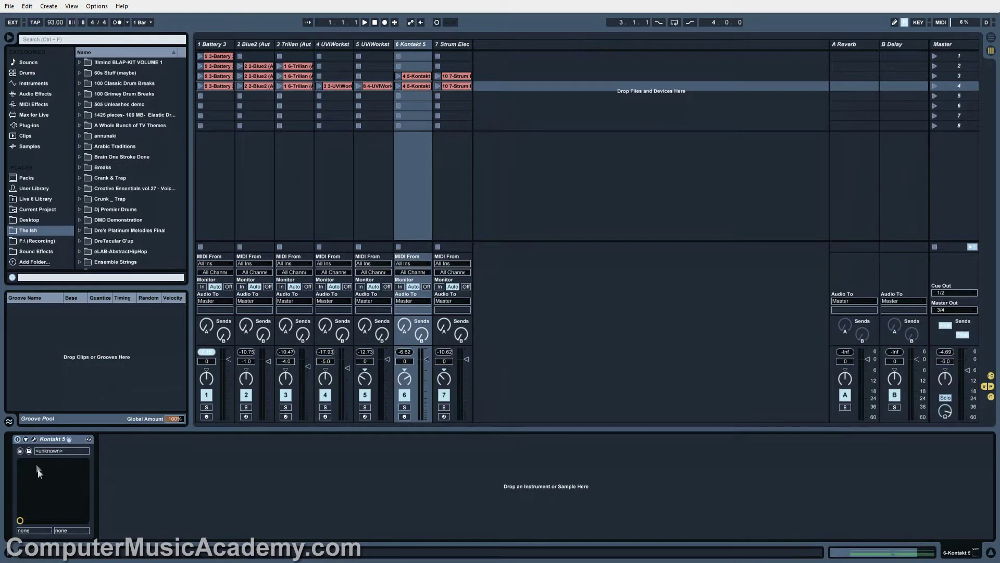
{"action": "left_click", "coordinate": [33, 440]}
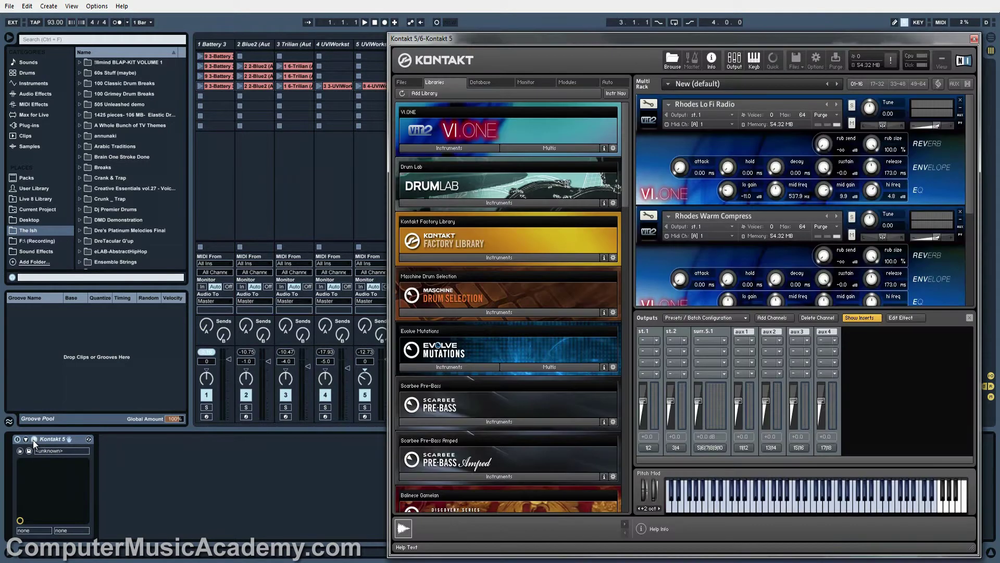
{"action": "left_click", "coordinate": [32, 439]}
{"action": "left_click", "coordinate": [461, 43]}
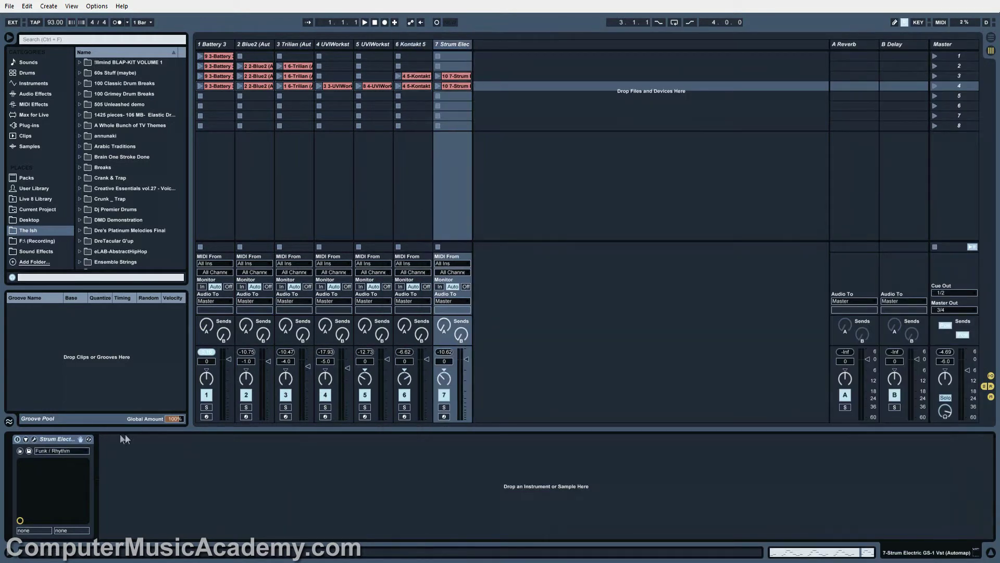
{"action": "left_click", "coordinate": [34, 439]}
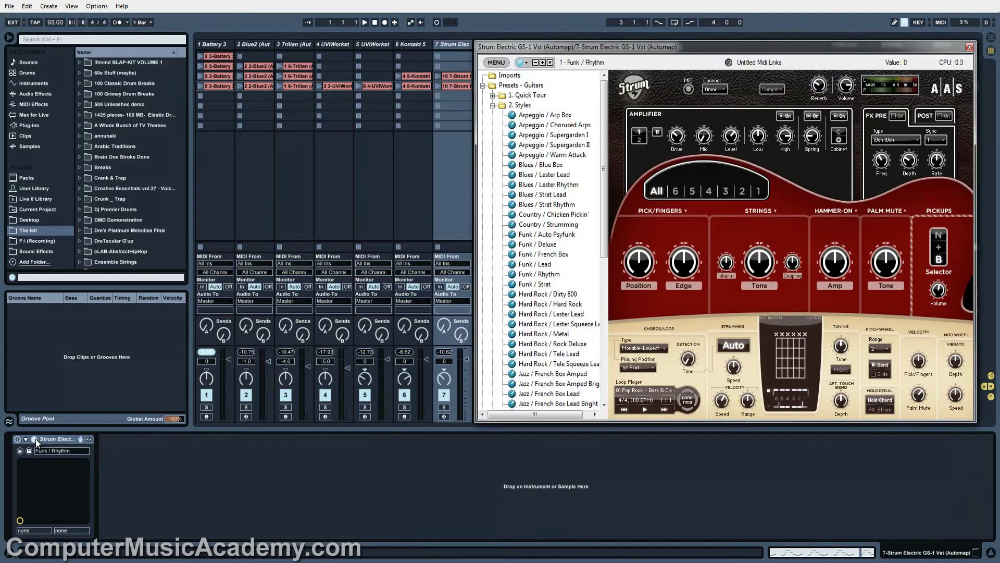
{"action": "left_click", "coordinate": [34, 439]}
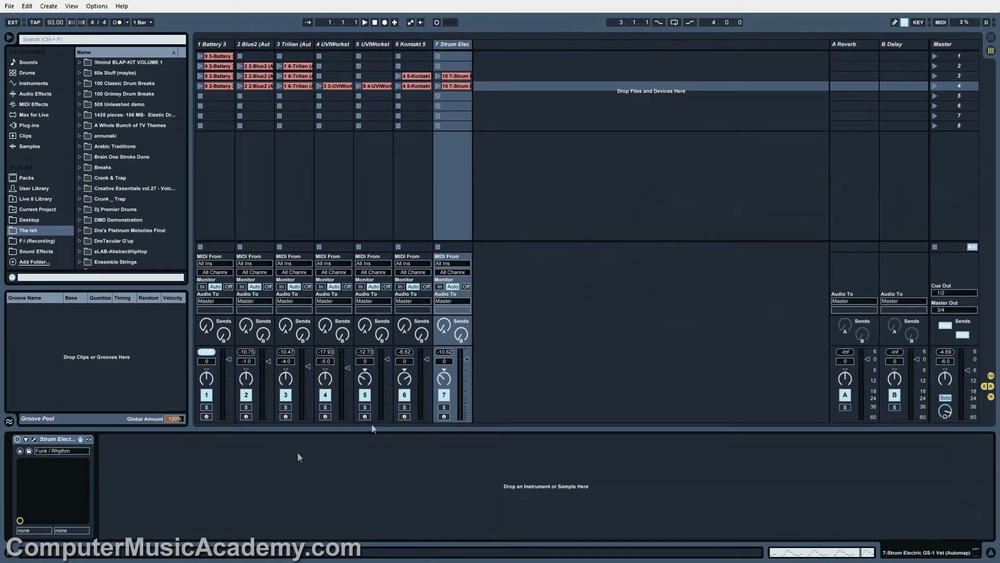
- Play track 7's scene 4 Strum clip, view its notes in the piano roll, then launch scene 4 everywhere
{"action": "left_click", "coordinate": [438, 86]}
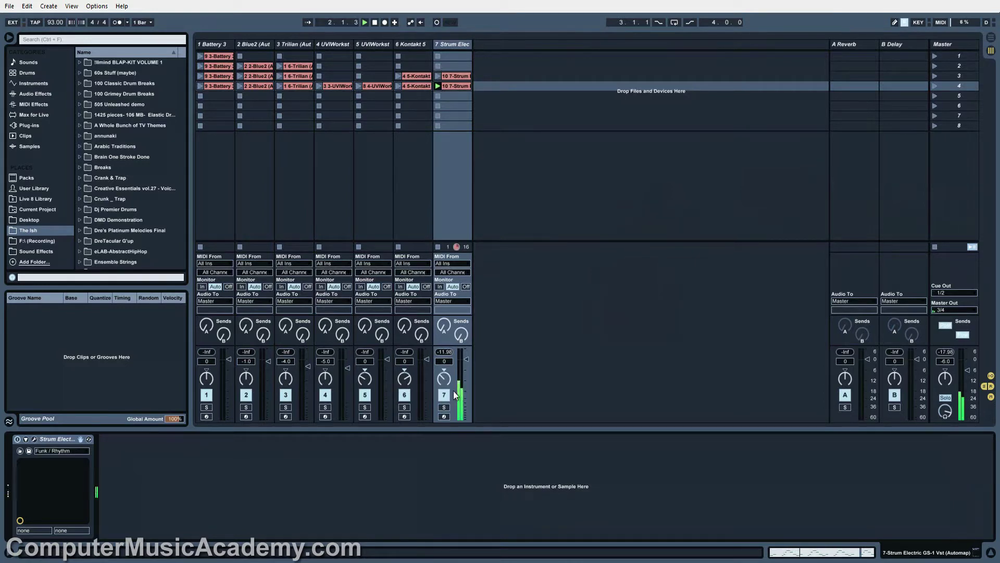
{"action": "double_click", "coordinate": [463, 87]}
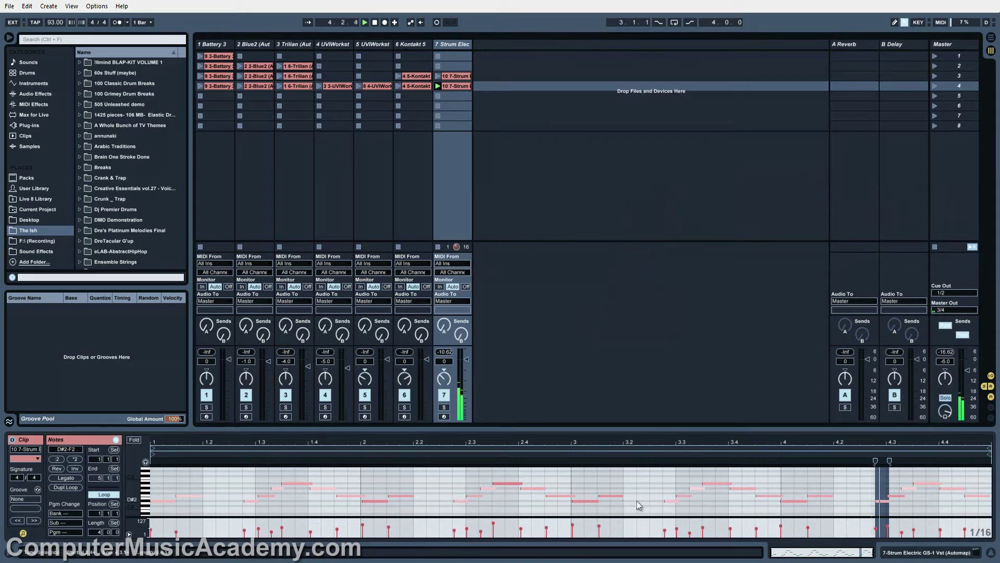
{"action": "left_click", "coordinate": [933, 86]}
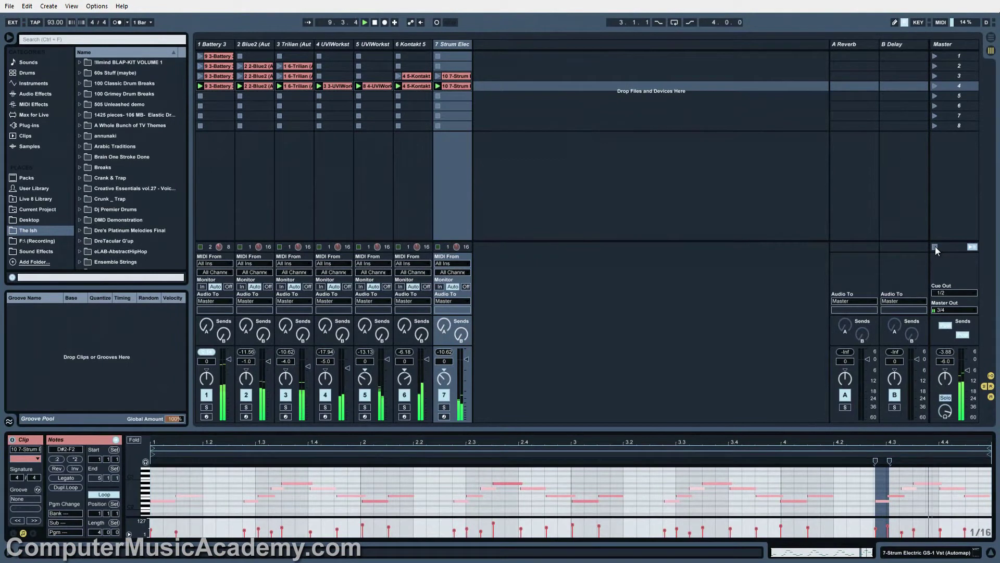
- Stop all clips, arm arrangement recording and launch scene 1
{"action": "left_click", "coordinate": [935, 247]}
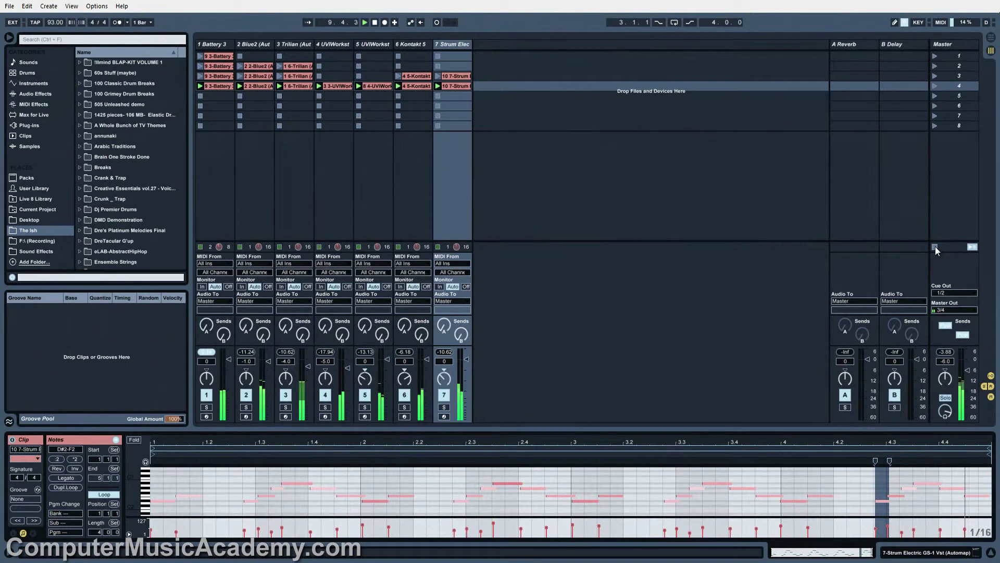
{"action": "left_click", "coordinate": [384, 23]}
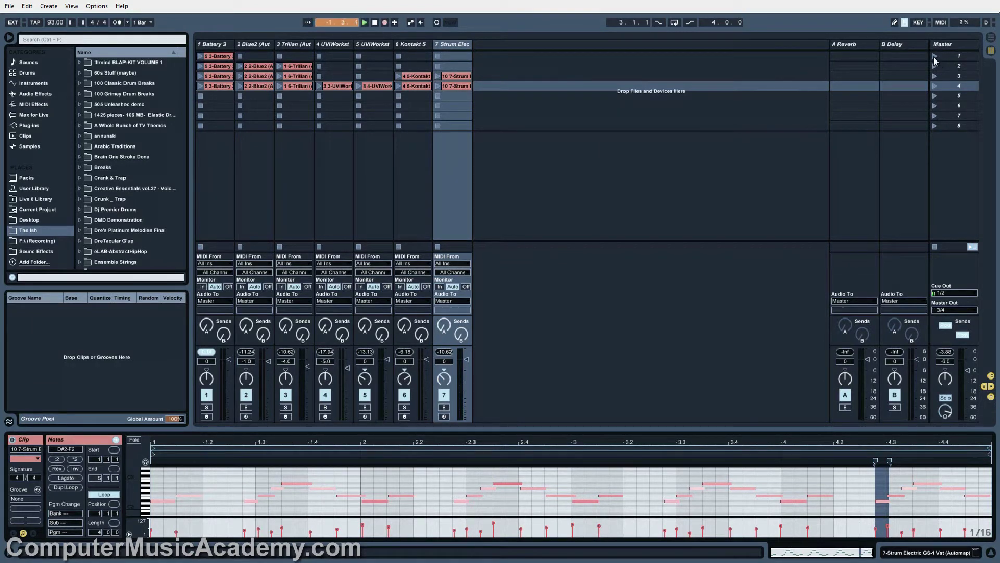
{"action": "left_click", "coordinate": [934, 57]}
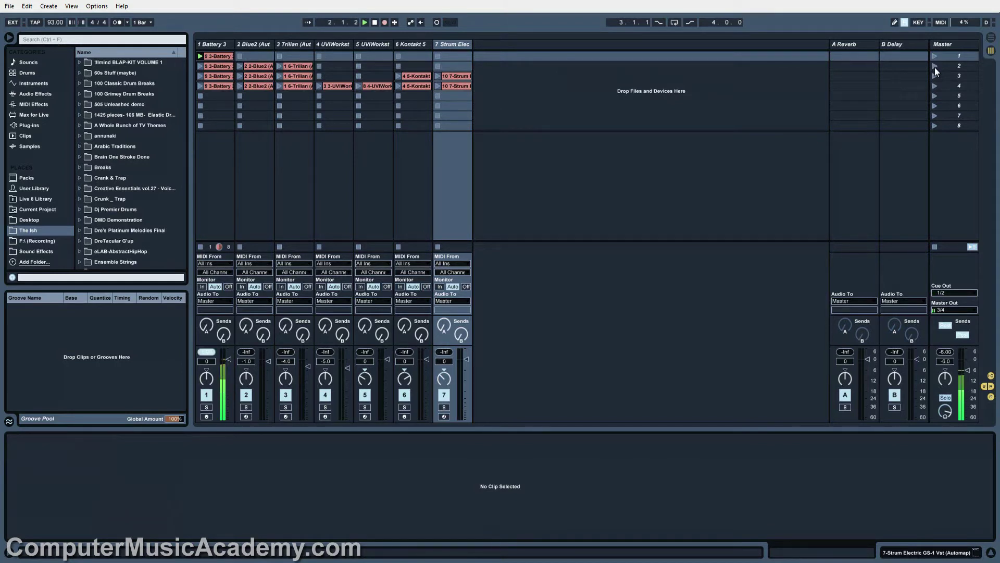
- Play scenes 2, 3 and 4 in turn, then stop all clips and return to the start
{"action": "left_click", "coordinate": [935, 66]}
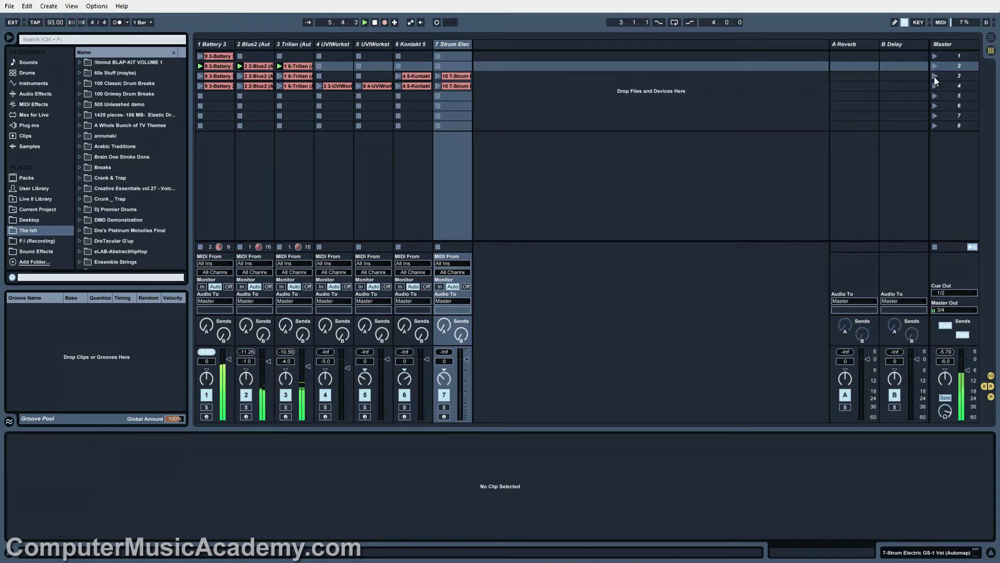
{"action": "left_click", "coordinate": [934, 77]}
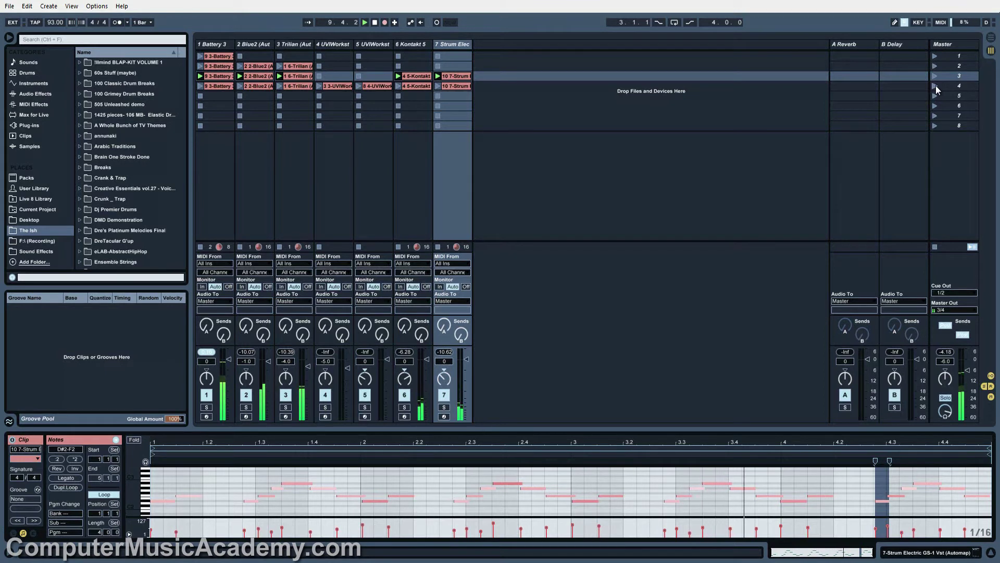
{"action": "left_click", "coordinate": [935, 86]}
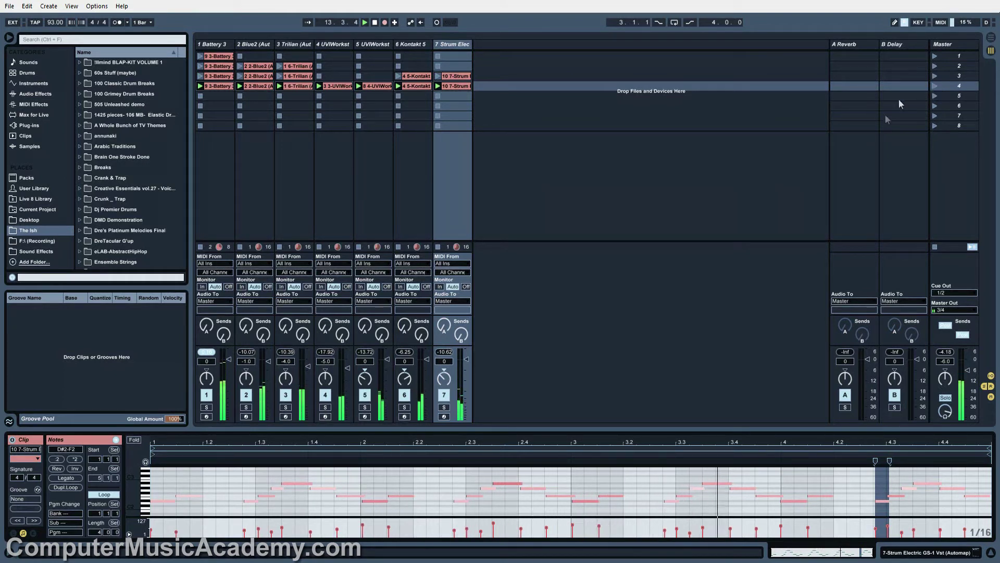
{"action": "left_click", "coordinate": [934, 246]}
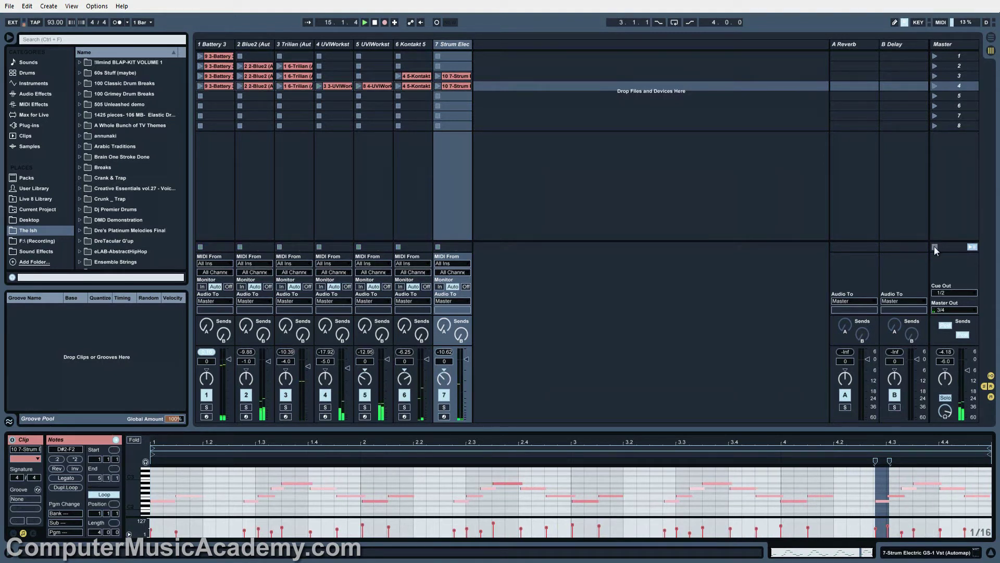
{"action": "left_click", "coordinate": [375, 23]}
- In Arrangement View, restore arrangement playback, inspect the Blue2, Trilian and UVIWorkstation clips, and select all clips
{"action": "key", "text": "Tab"}
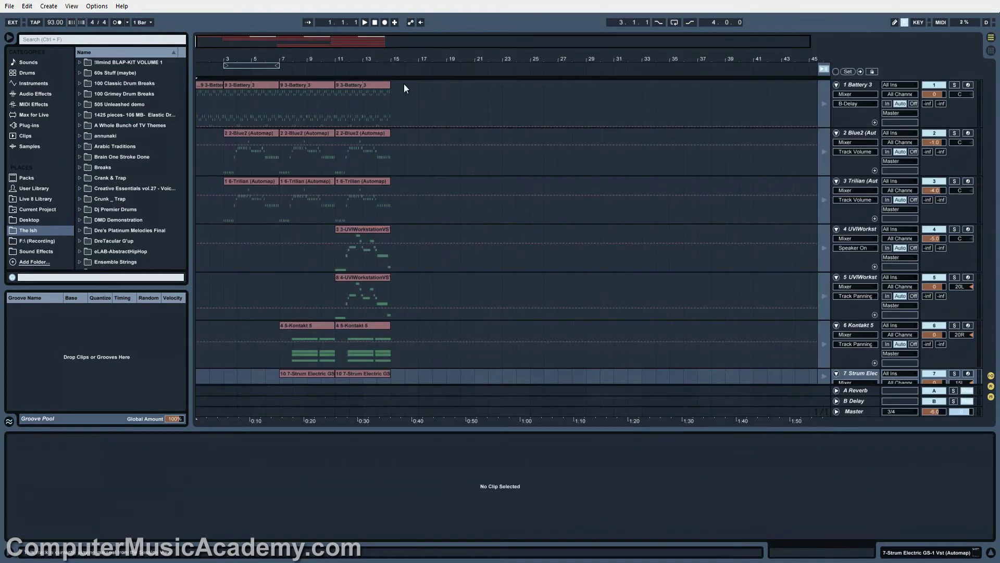
{"action": "left_click", "coordinate": [824, 70]}
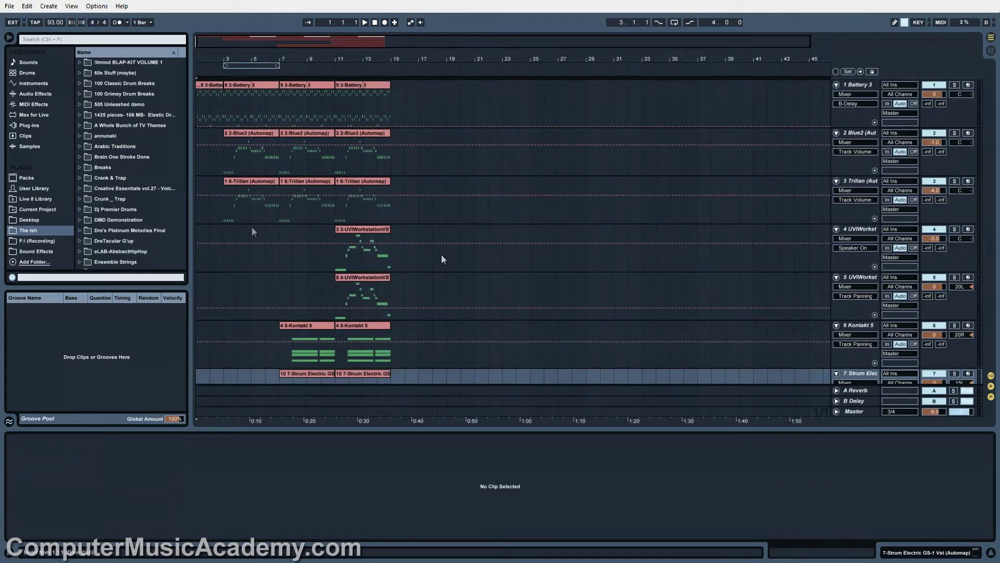
{"action": "left_click", "coordinate": [302, 130]}
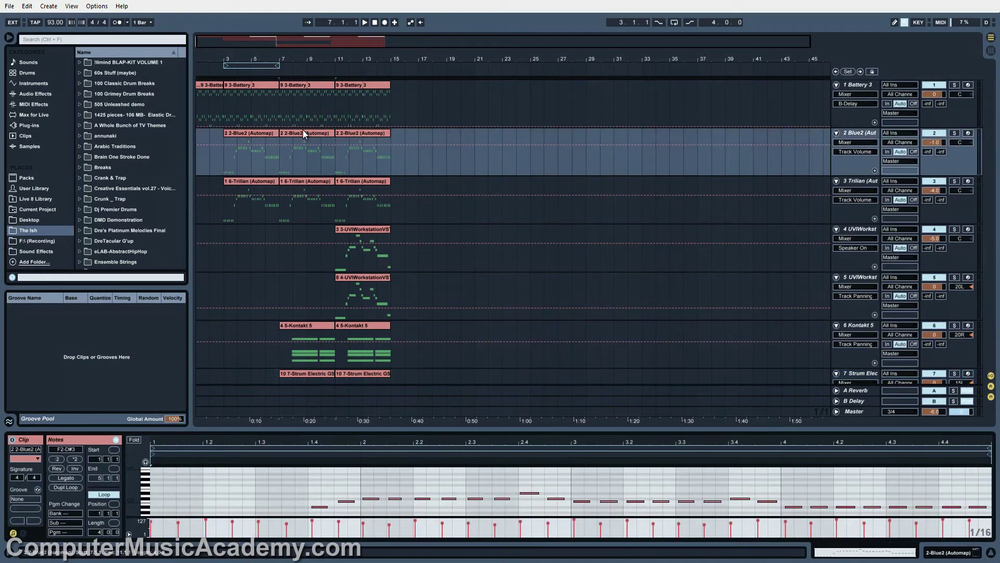
{"action": "left_click", "coordinate": [302, 180]}
{"action": "left_click", "coordinate": [362, 230]}
{"action": "left_click", "coordinate": [370, 278]}
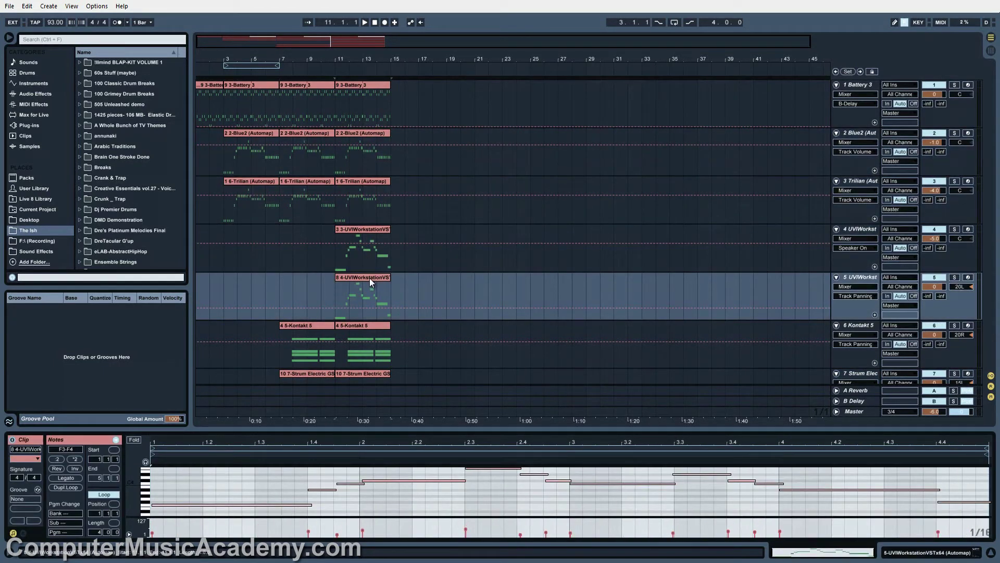
{"action": "key", "text": "ctrl+a"}
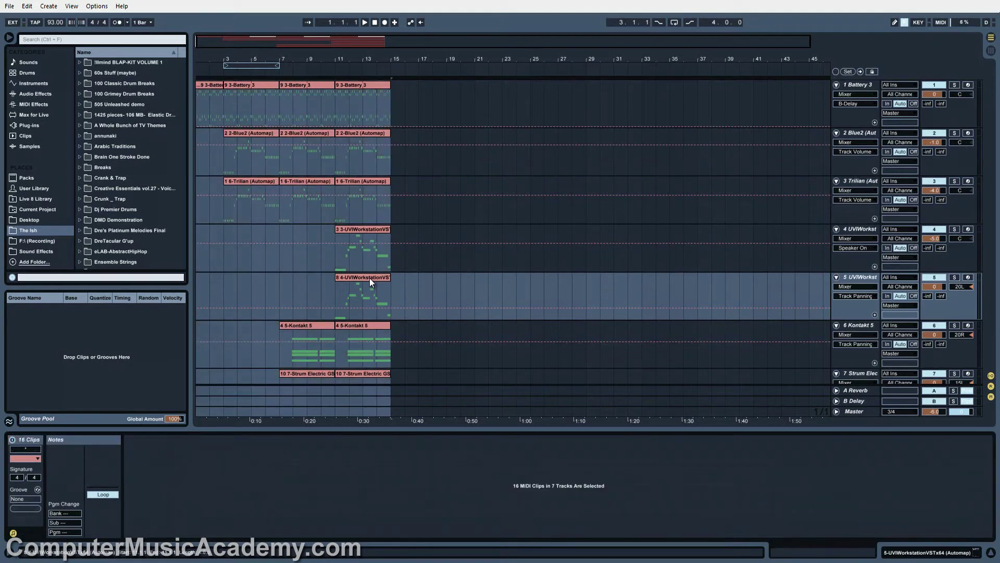
{"action": "right_click", "coordinate": [370, 277]}
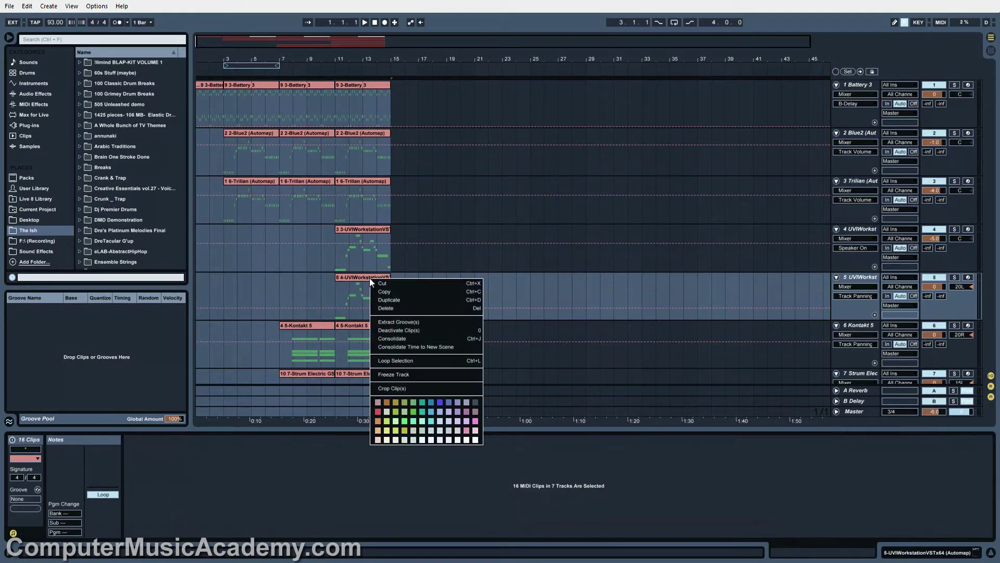
- Freeze all selected tracks, play from track 4's clip to check, and move the loop start to bar 1
{"action": "left_click", "coordinate": [416, 376]}
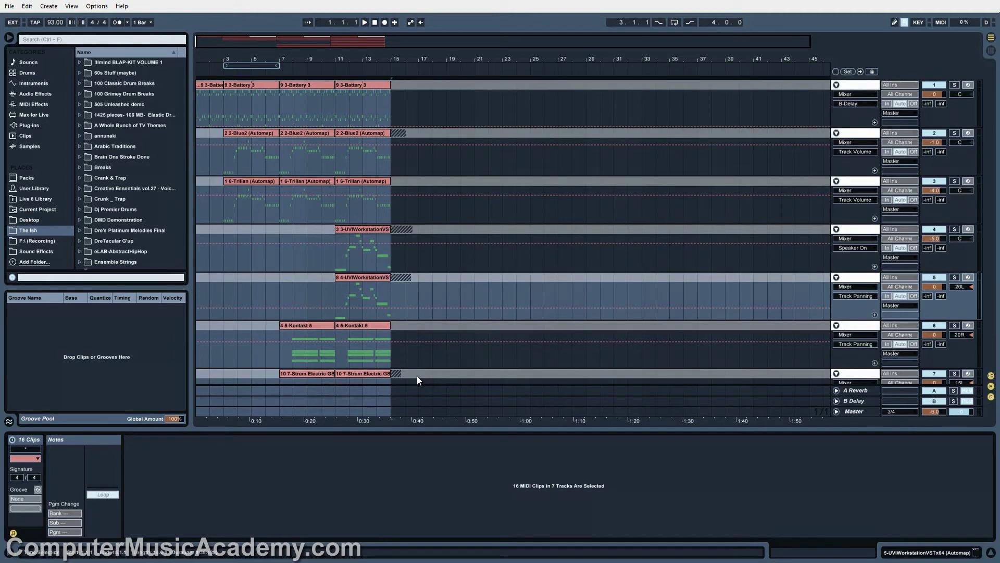
{"action": "left_click", "coordinate": [362, 261]}
{"action": "key", "text": "space"}
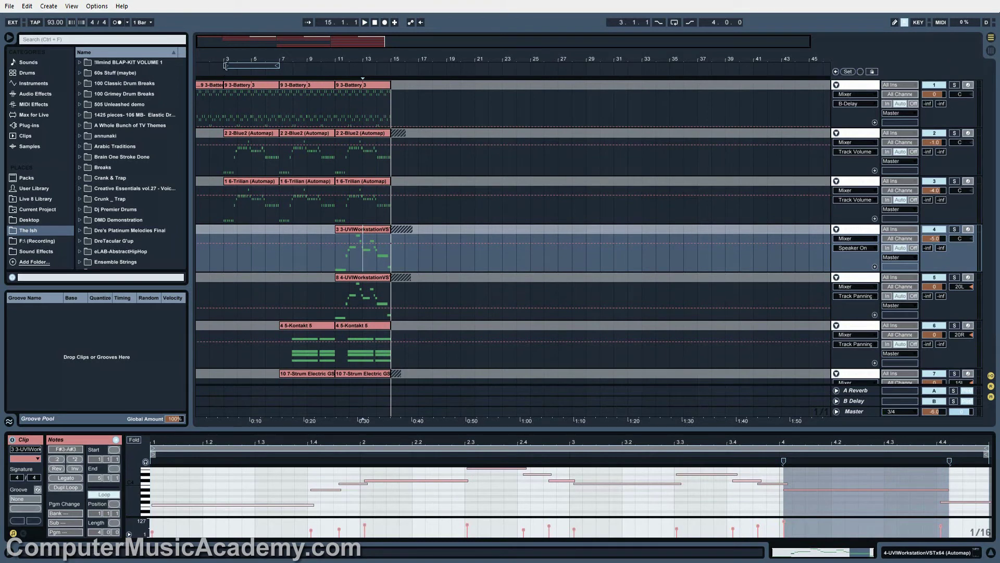
{"action": "left_click_drag", "start_coordinate": [225, 65], "coordinate": [197, 65]}
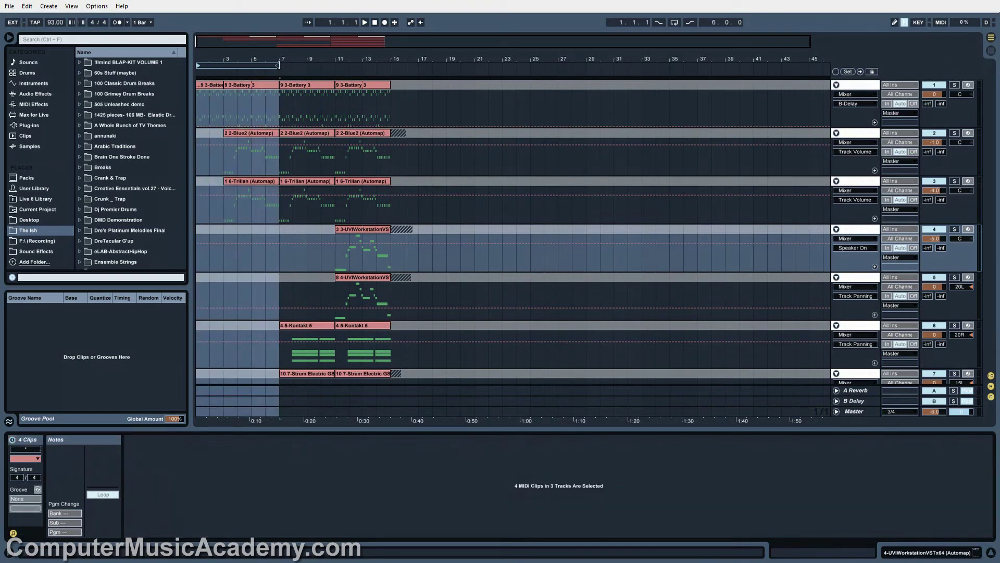
- Extend the loop end to bar 19 and bring up the frozen clips' context menu
{"action": "left_click_drag", "start_coordinate": [279, 65], "coordinate": [448, 64]}
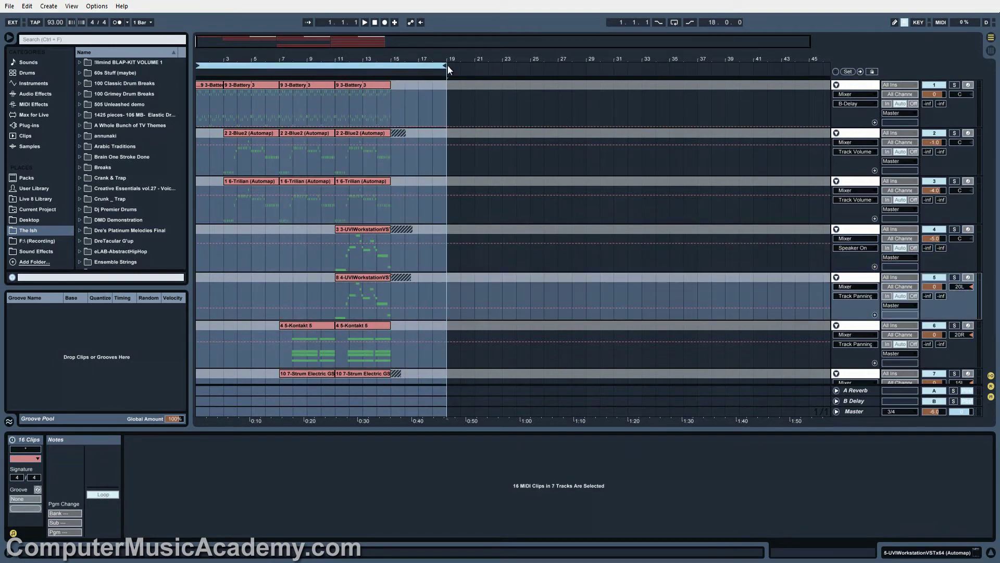
{"action": "right_click", "coordinate": [348, 176]}
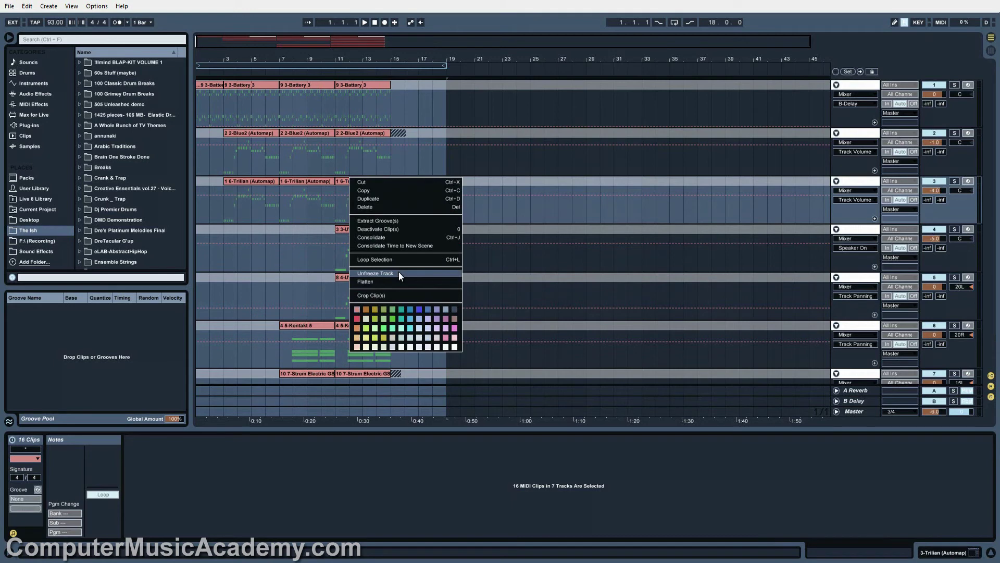
- Flatten the frozen tracks into audio, then play from a Blue2 clip and jump to bar 12
{"action": "left_click", "coordinate": [370, 282]}
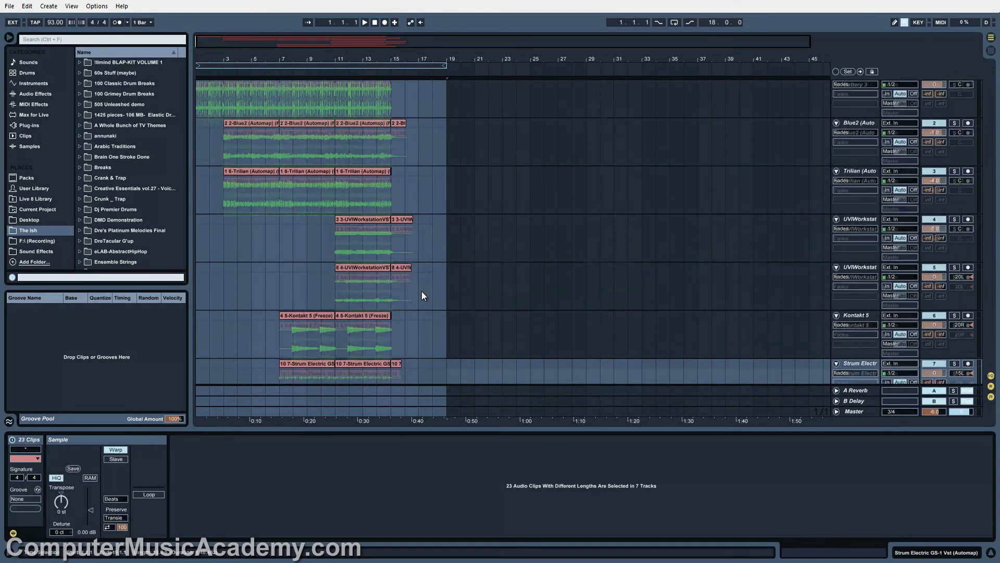
{"action": "left_click", "coordinate": [251, 149]}
{"action": "key", "text": "space"}
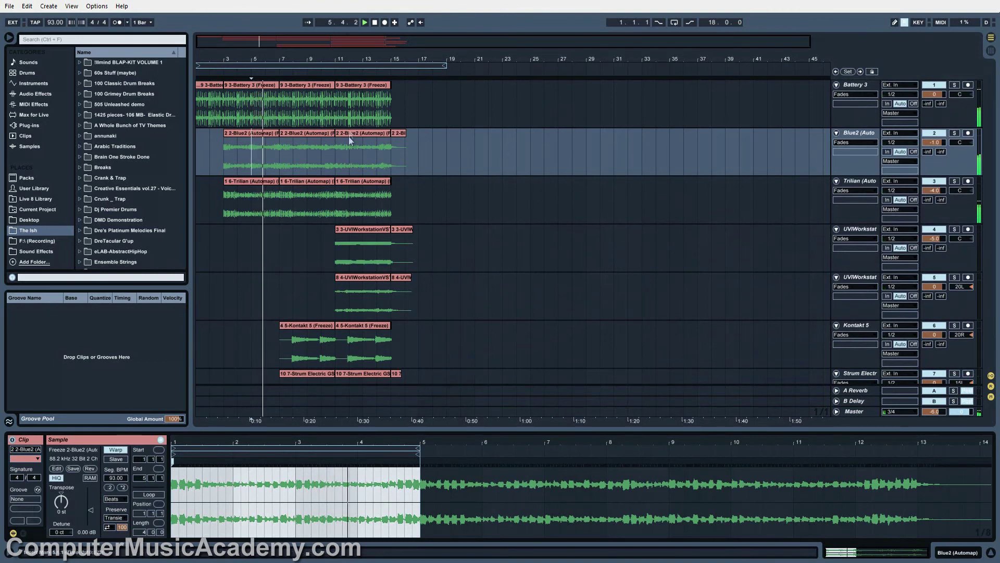
{"action": "left_click", "coordinate": [353, 72]}
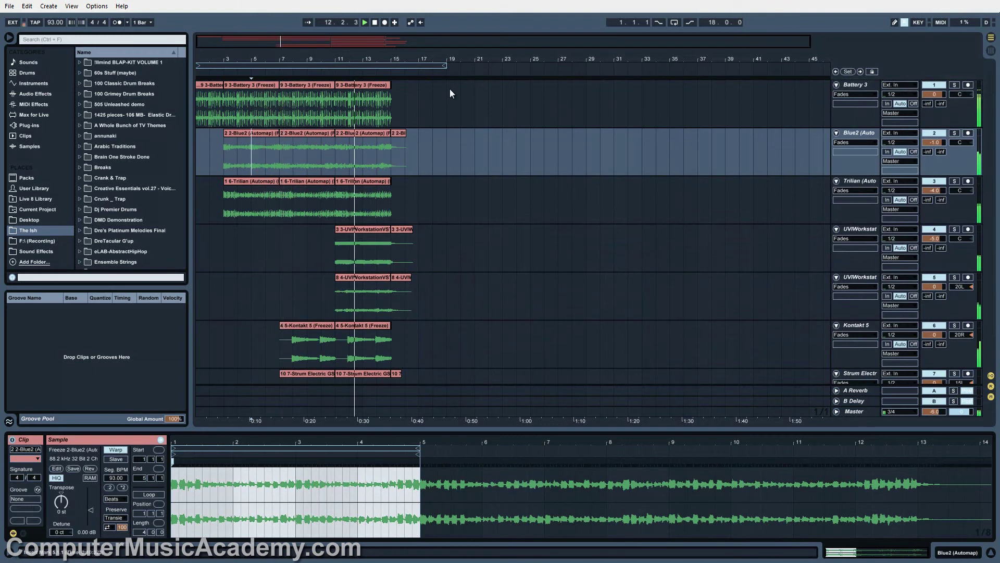